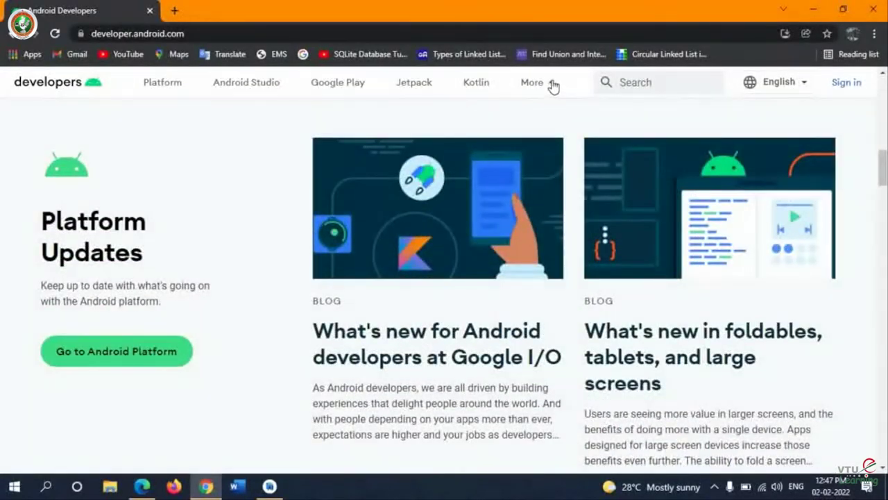
# Open the Android Studio page on developer.android.com and examine its download section.
pyautogui.click(242, 93)
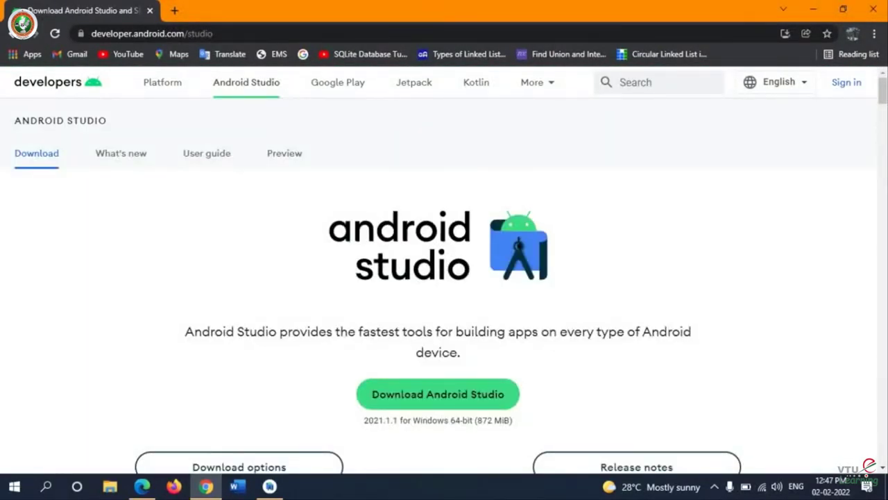
pyautogui.click(885, 113)
pyautogui.click(427, 272)
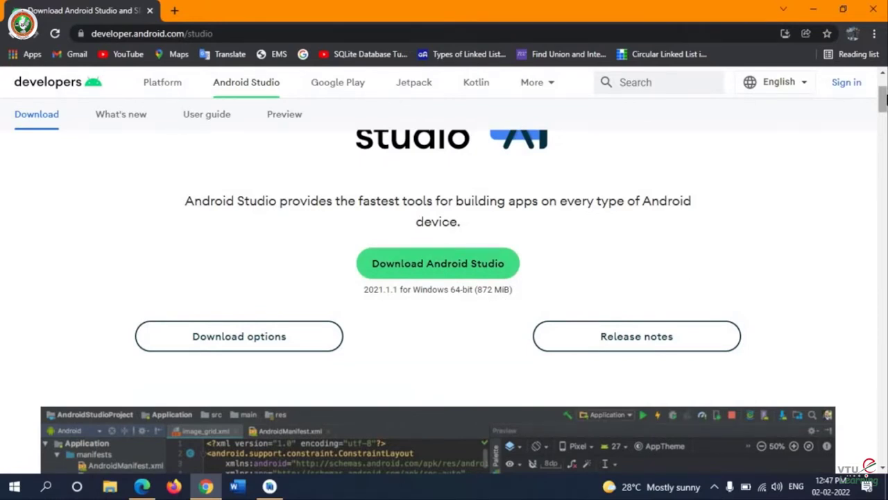
pyautogui.scroll(-5, 884, 99)
pyautogui.scroll(5, 444, 277)
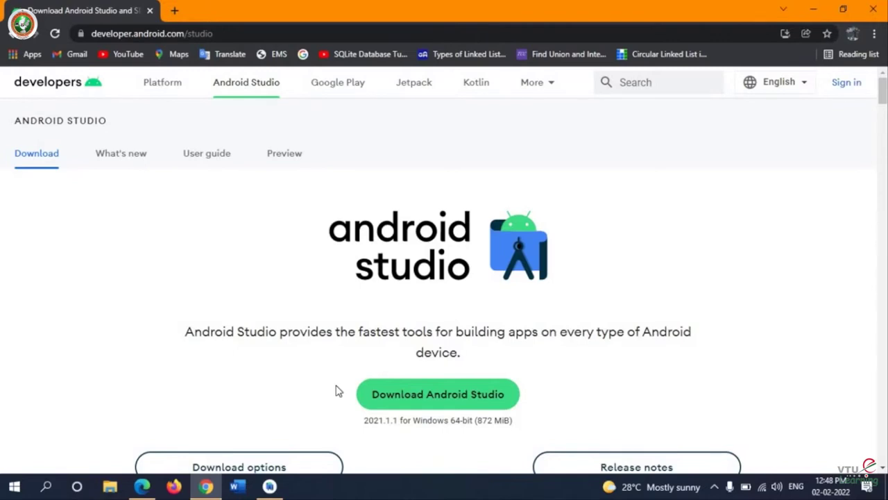
# Switch from the browser to the Android Studio welcome window and start creating a new project.
pyautogui.click(818, 7)
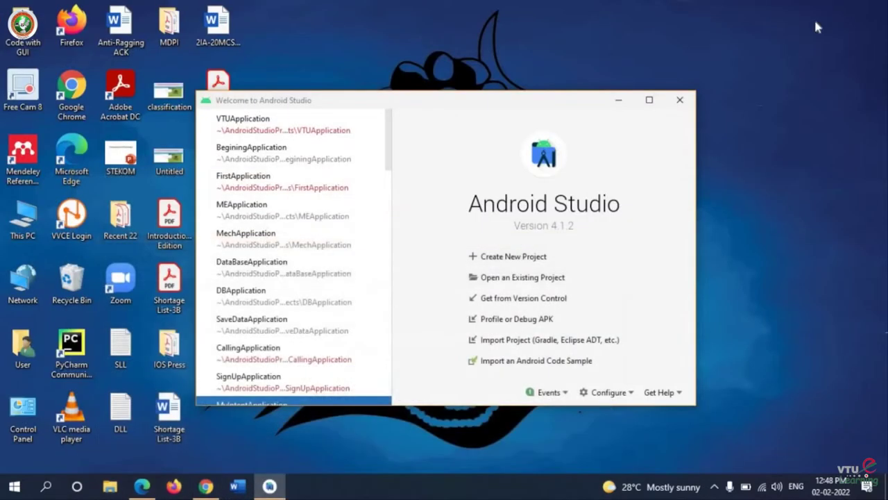
pyautogui.click(791, 243)
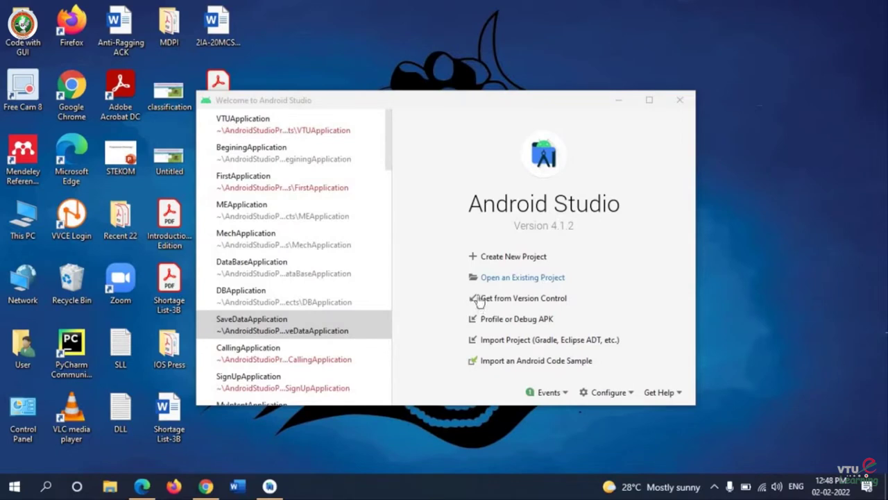
pyautogui.click(491, 257)
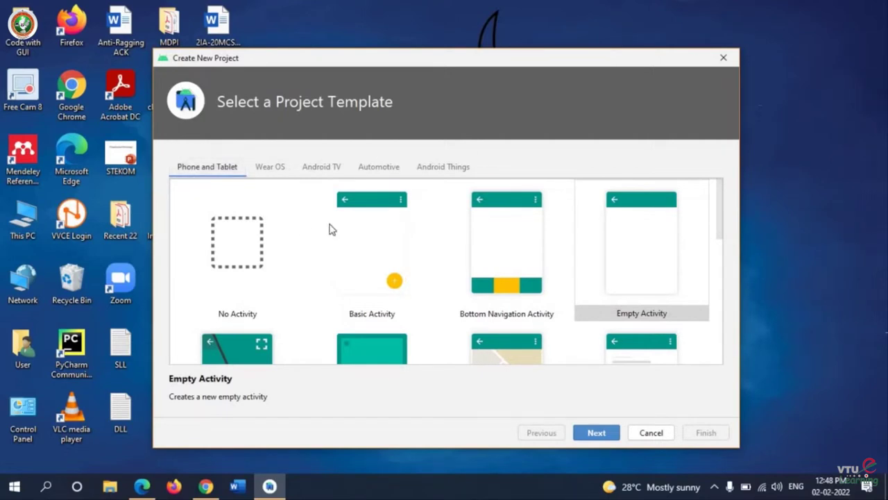
# Review the project templates for Wear OS, Android TV, Automotive and Android Things, and return to Phone and Tablet.
pyautogui.click(269, 170)
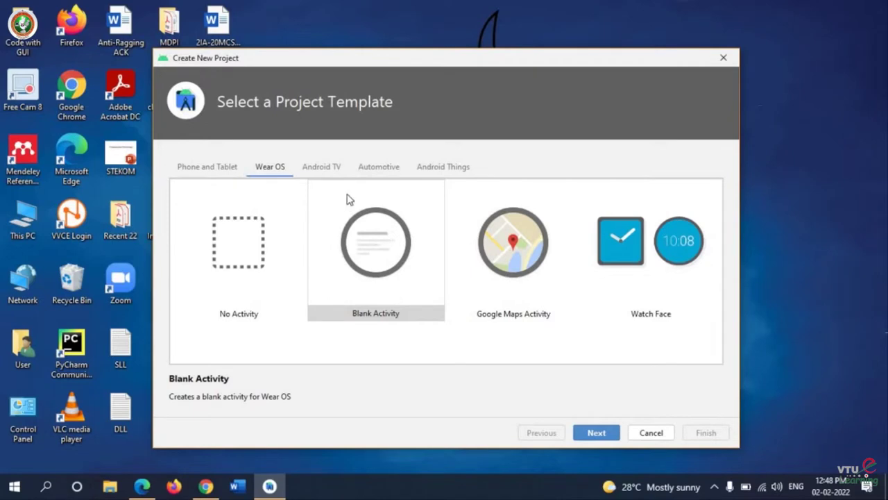
pyautogui.click(326, 174)
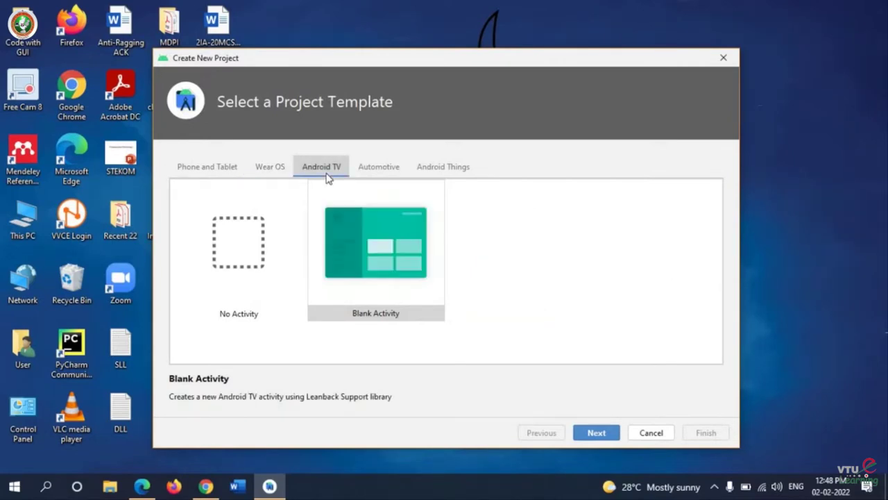
pyautogui.click(380, 174)
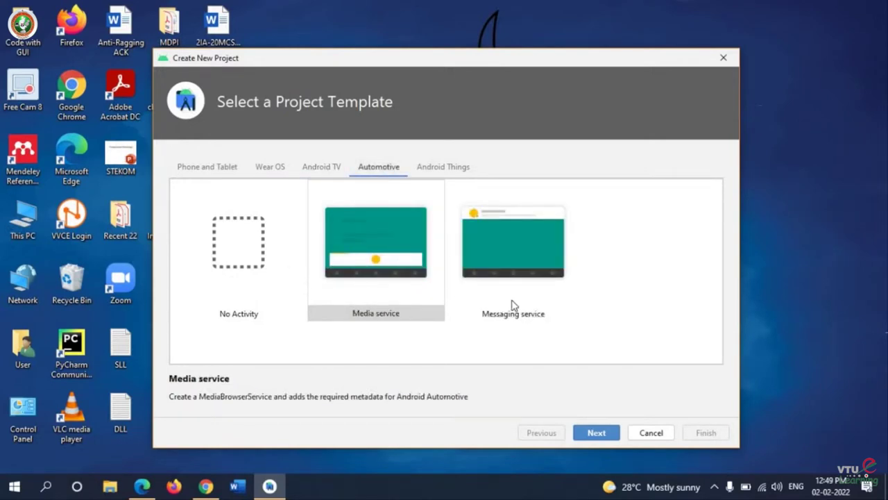
pyautogui.click(441, 172)
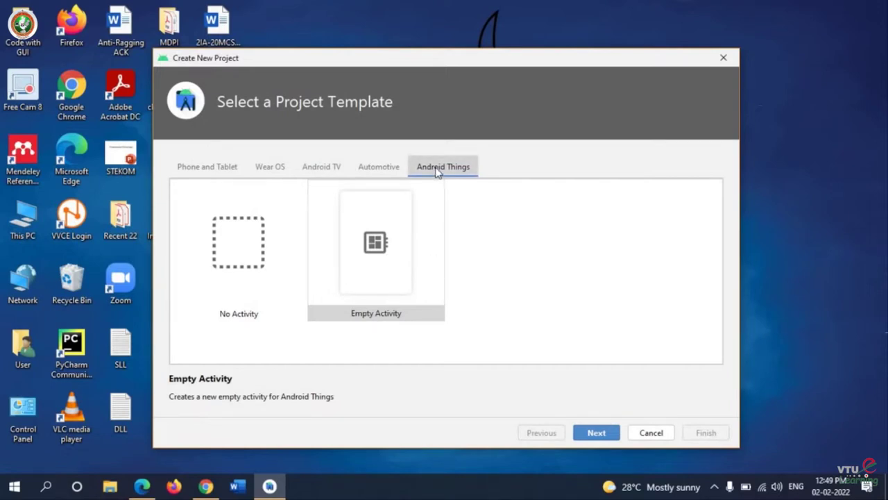
pyautogui.click(216, 166)
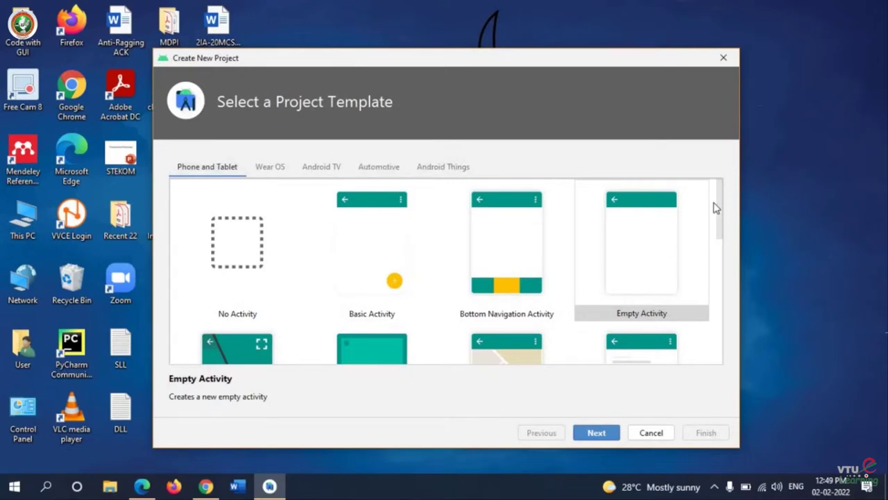
# Browse the Phone and Tablet templates, choose Empty Activity and proceed to the project configuration.
pyautogui.moveTo(722, 208); pyautogui.dragTo(719, 355)
pyautogui.scroll(6, 690, 198)
pyautogui.moveTo(722, 210); pyautogui.dragTo(722, 254)
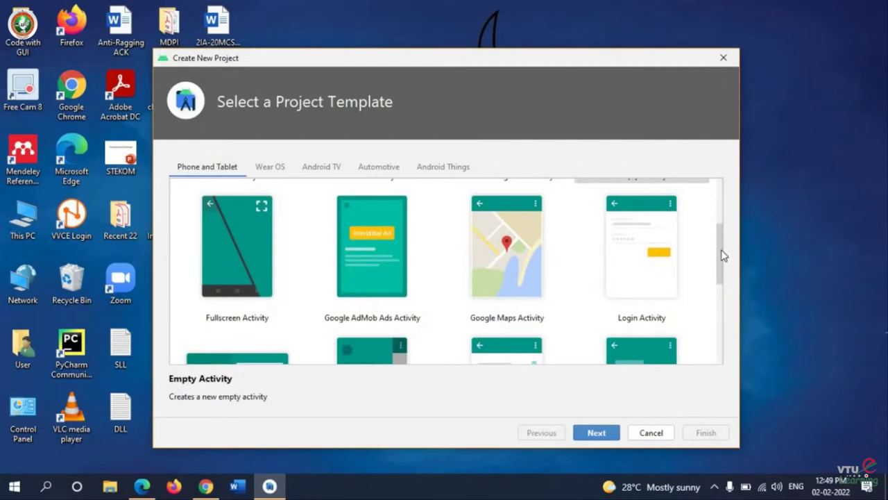
pyautogui.scroll(5, 710, 198)
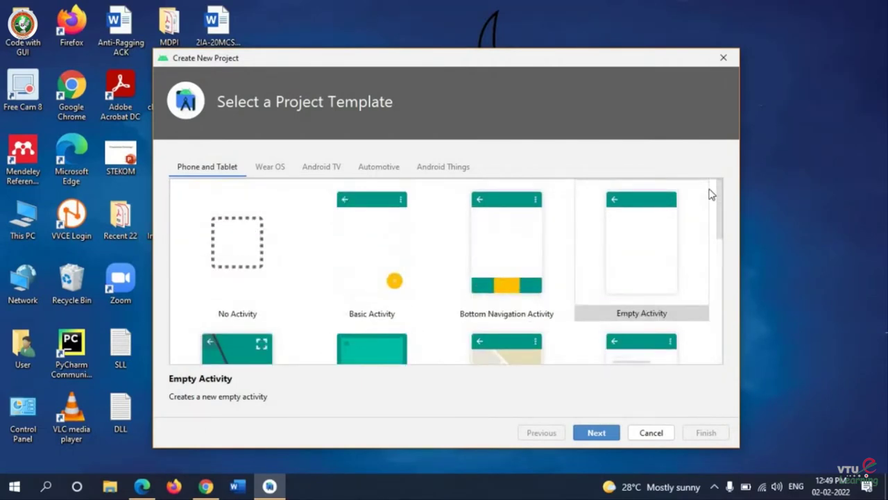
pyautogui.click(633, 229)
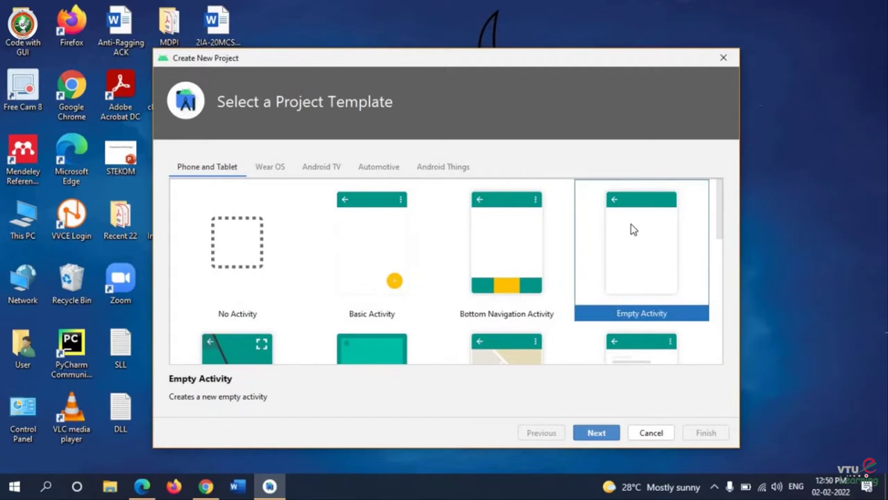
pyautogui.click(595, 433)
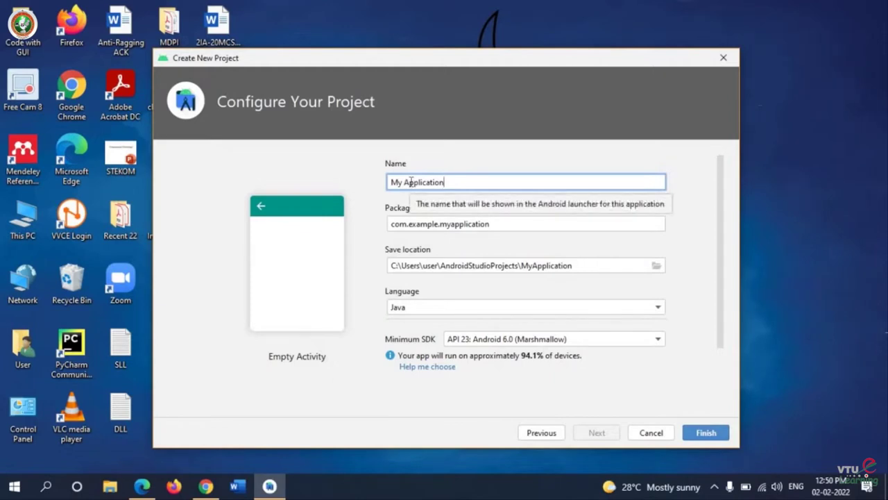
# Magnify the screen and name the project MyFirstApplication.
pyautogui.press('super+plus')
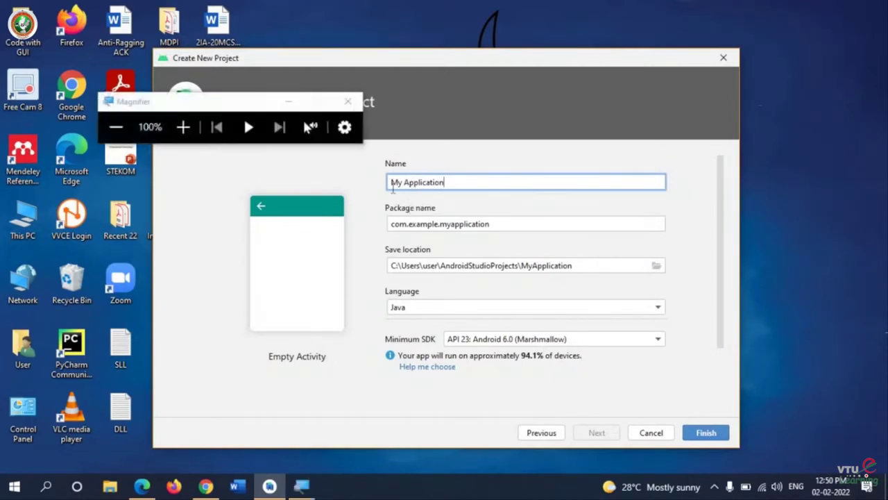
pyautogui.press('super+plus')
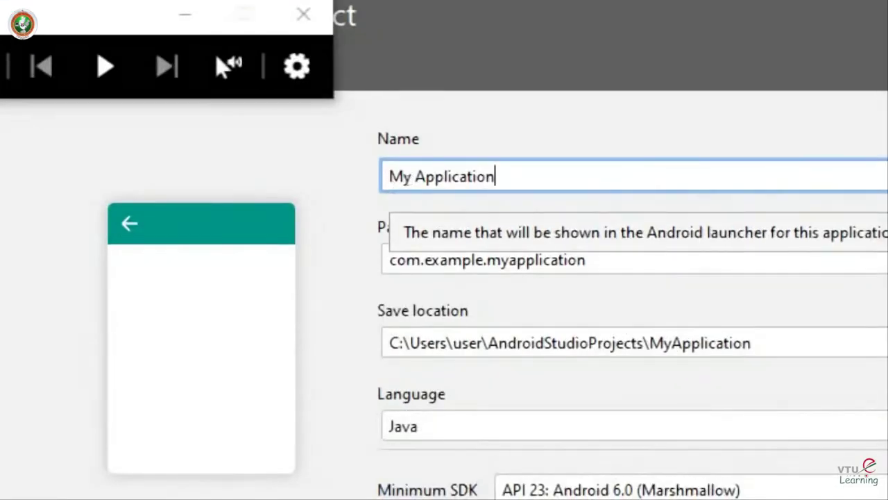
pyautogui.hotkey('ctrl', 'shift', 'Left')
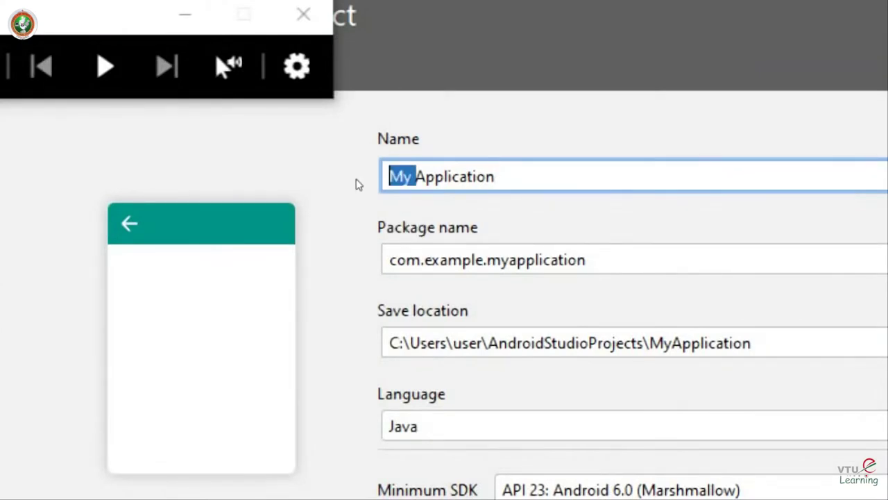
pyautogui.write('VTU')
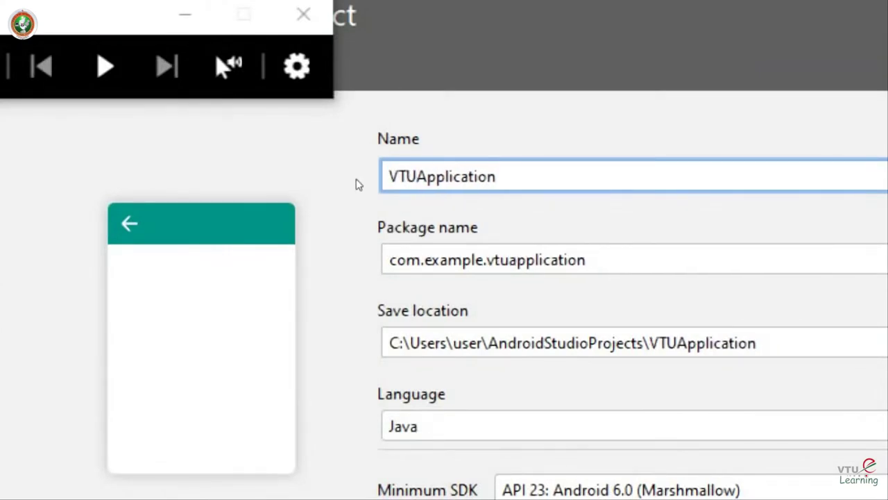
pyautogui.press('BackSpace')
pyautogui.press('BackSpace')
pyautogui.press('BackSpace')
pyautogui.write('MyF')
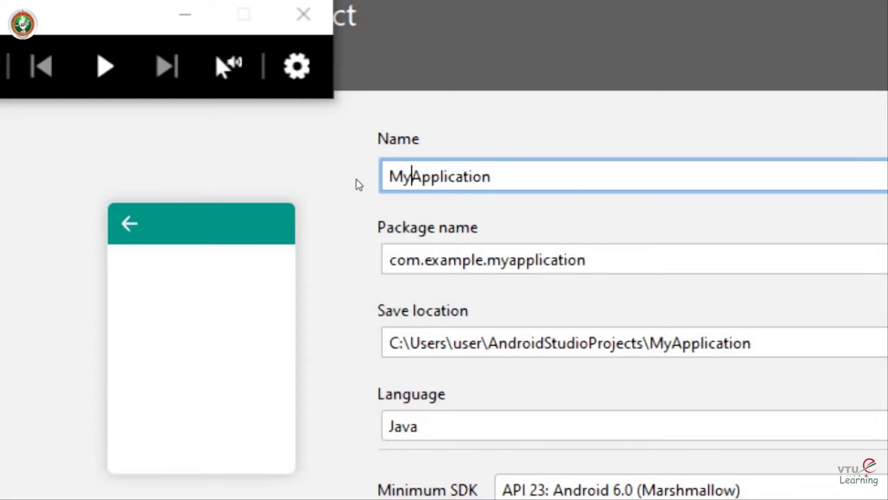
pyautogui.write('irst')
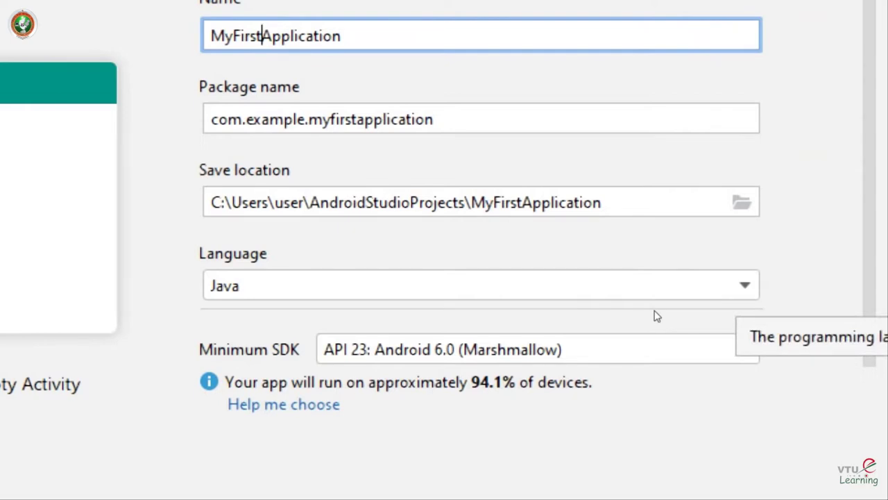
# Switch the project's programming language to Kotlin and back to Java.
pyautogui.click(657, 315)
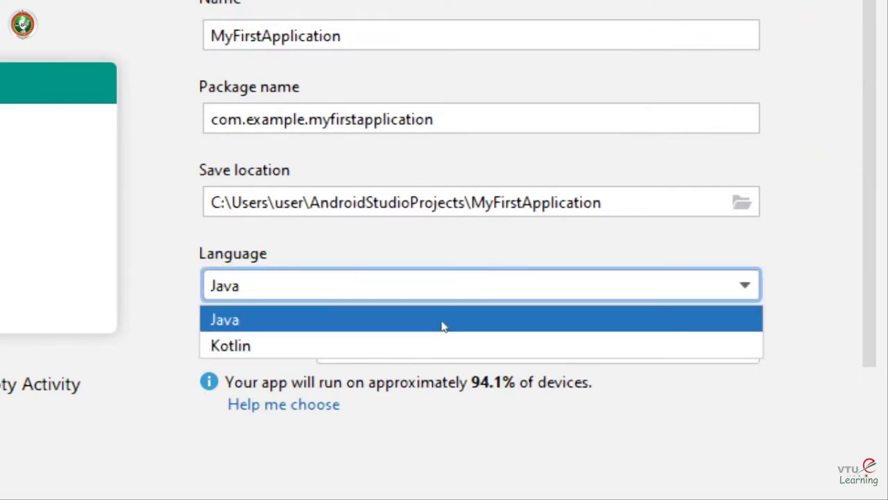
pyautogui.click(515, 313)
pyautogui.click(510, 291)
pyautogui.click(434, 342)
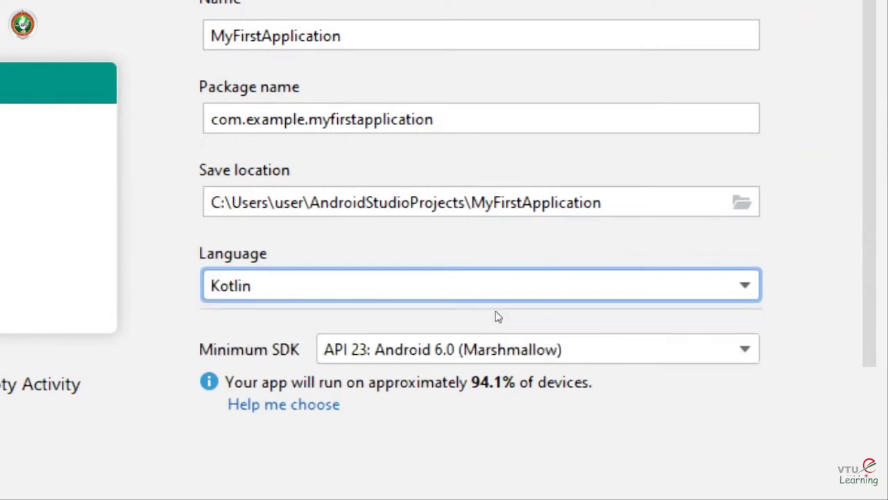
pyautogui.click(496, 317)
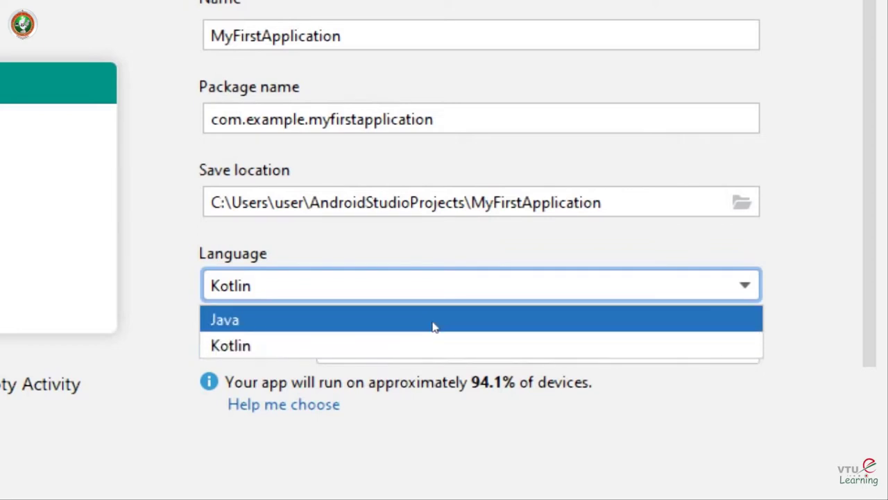
pyautogui.click(432, 325)
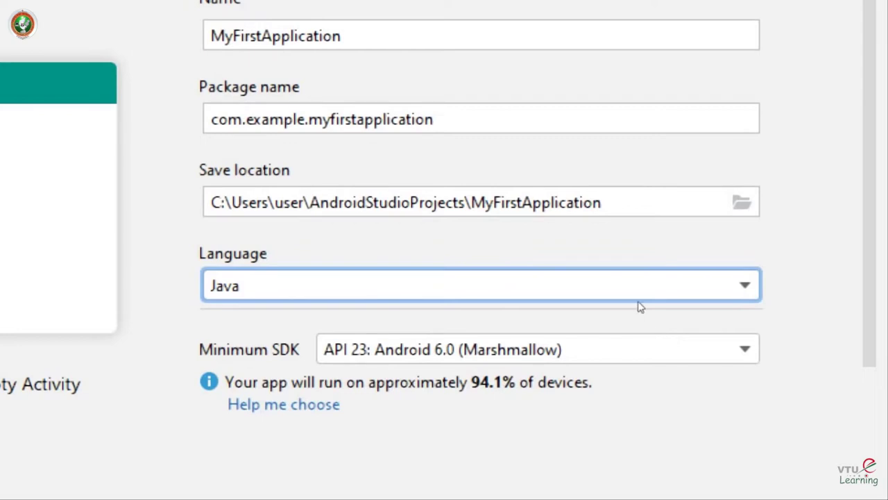
# Set the project's minimum SDK to API 30: Android 11.0 (R).
pyautogui.click(645, 340)
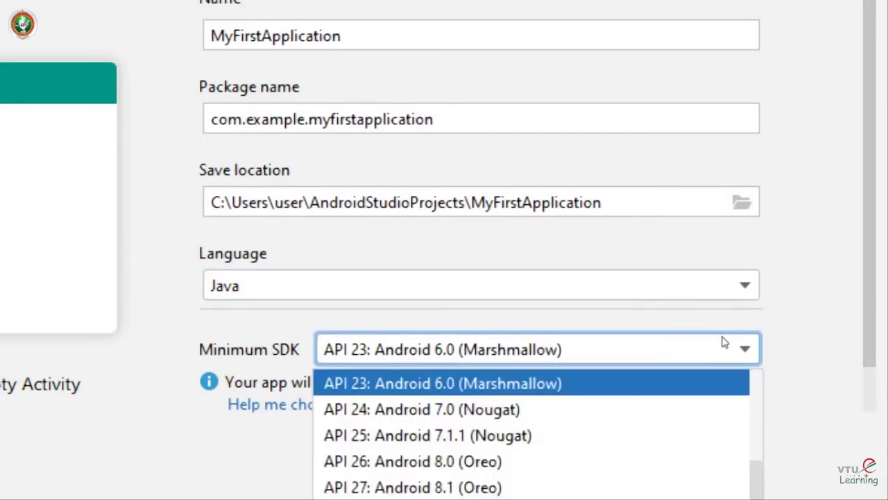
pyautogui.click(727, 370)
pyautogui.scroll(-1, 727, 369)
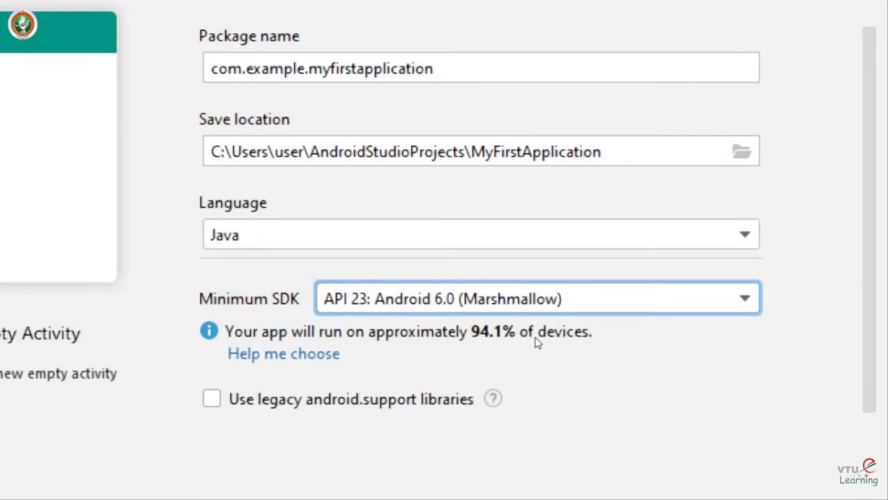
pyautogui.click(656, 305)
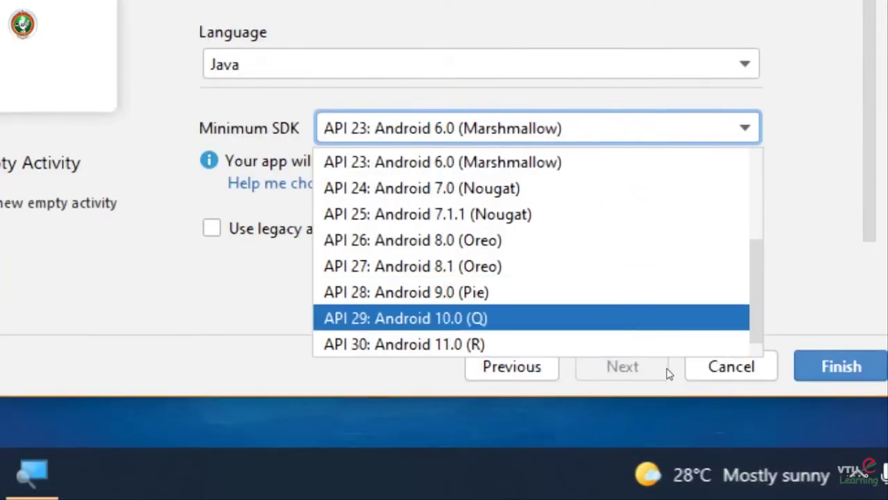
pyautogui.press('Down')
pyautogui.press('Down')
pyautogui.press('Down')
pyautogui.press('Down')
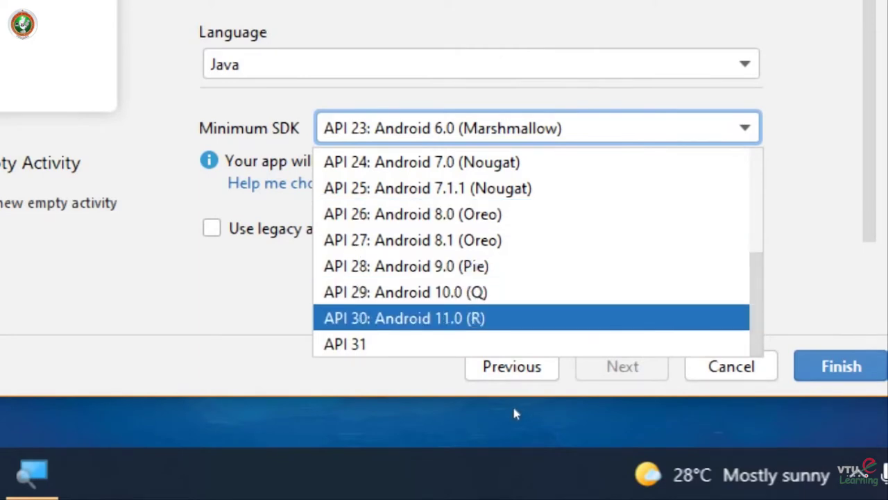
pyautogui.press('Return')
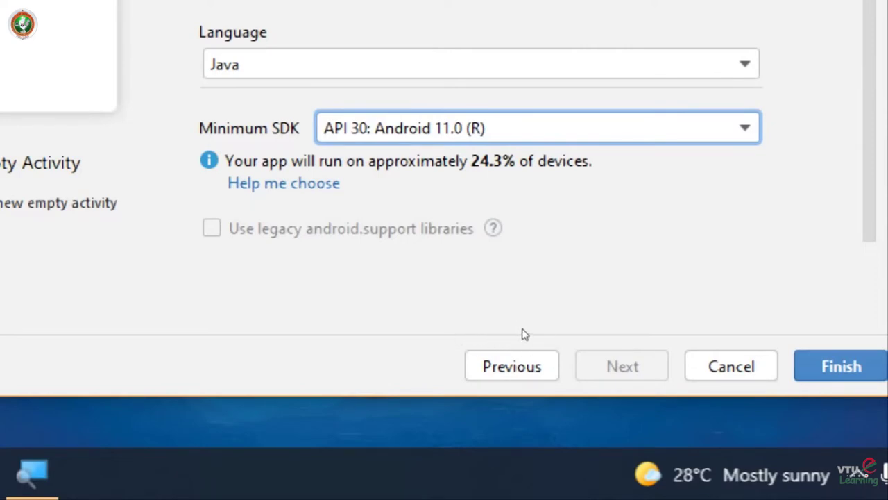
# Set the project's minimum SDK to API 23: Android 6.0 (Marshmallow).
pyautogui.hotkey('alt', 'Down')
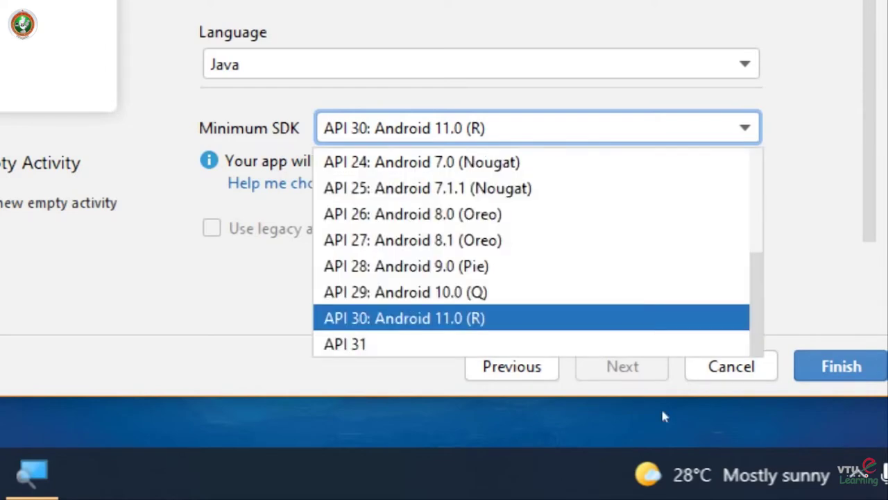
pyautogui.scroll(2, 656, 370)
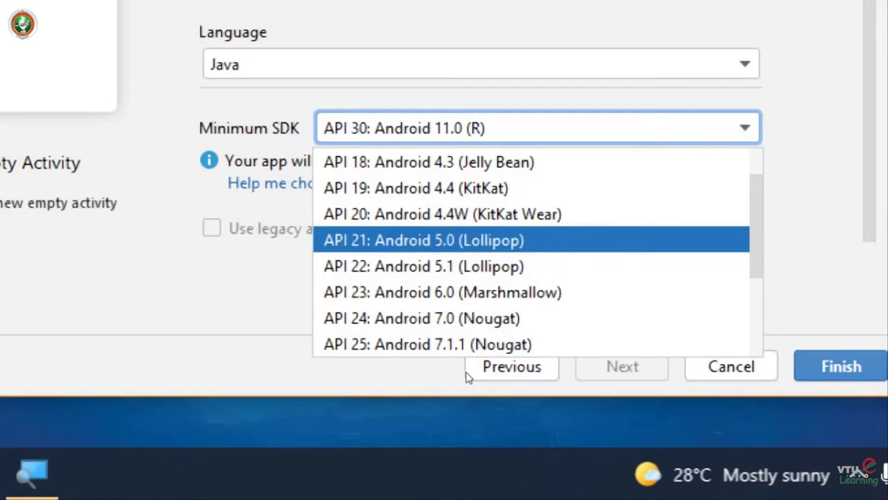
pyautogui.press('Up')
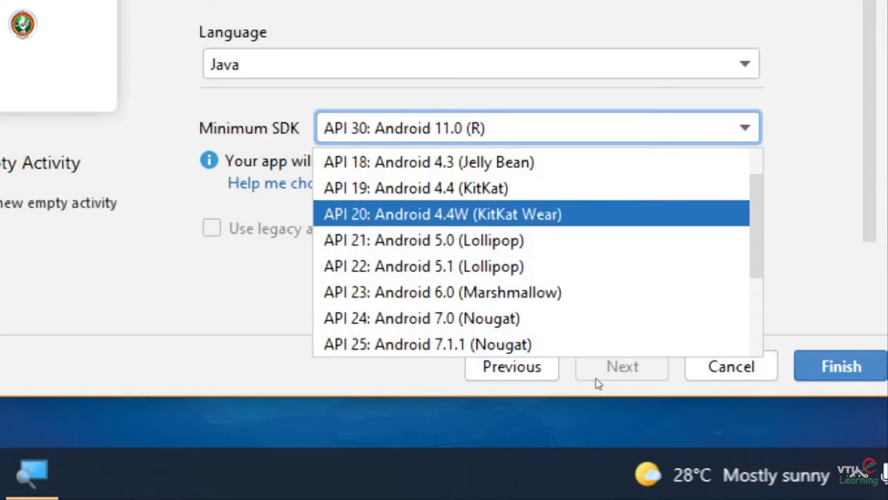
pyautogui.press('Down')
pyautogui.press('Down')
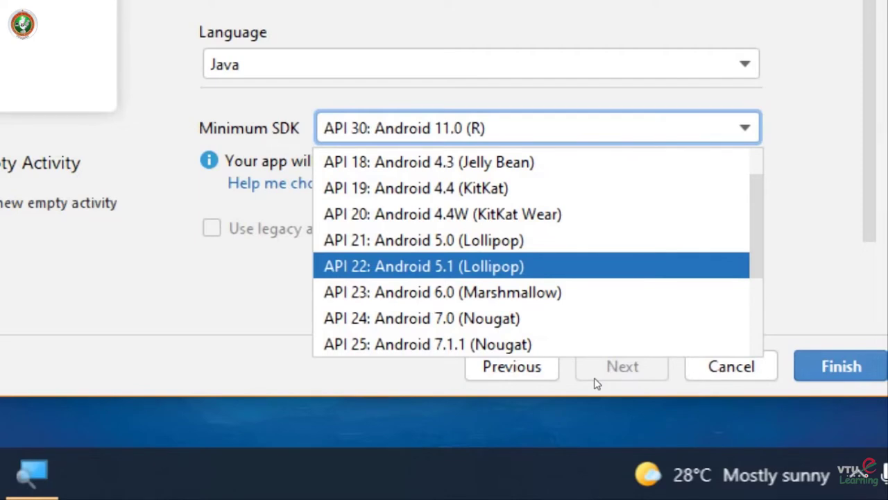
pyautogui.press('Down')
pyautogui.press('Down')
pyautogui.press('Up')
pyautogui.press('Return')
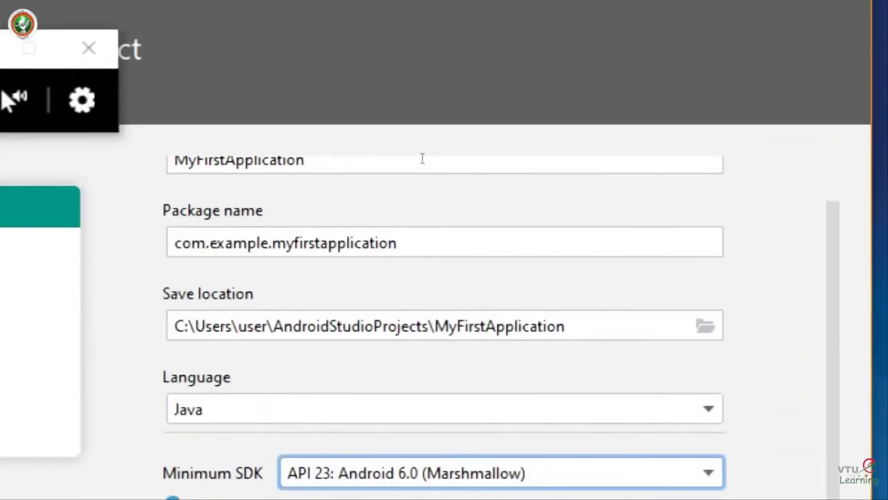
# Keep Java as the project's language, return the screen magnification to 100%, and finish creating the MyFirstApplication project.
pyautogui.click(422, 159)
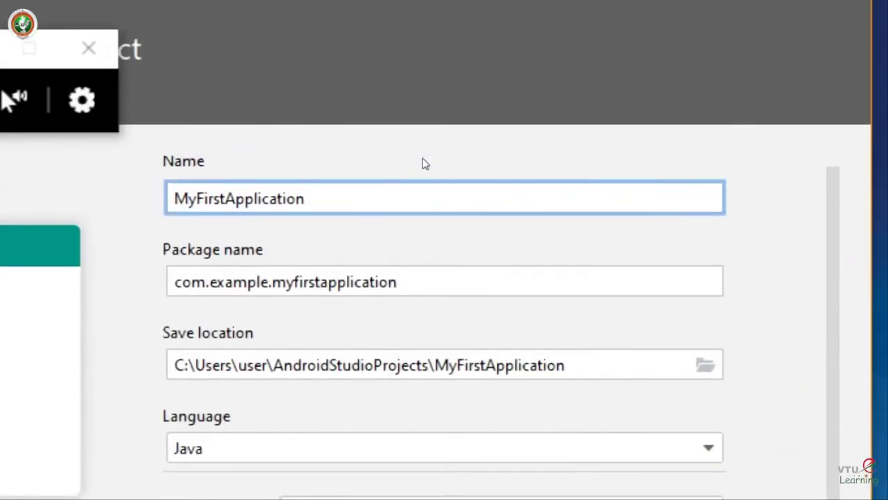
pyautogui.scroll(1, 425, 164)
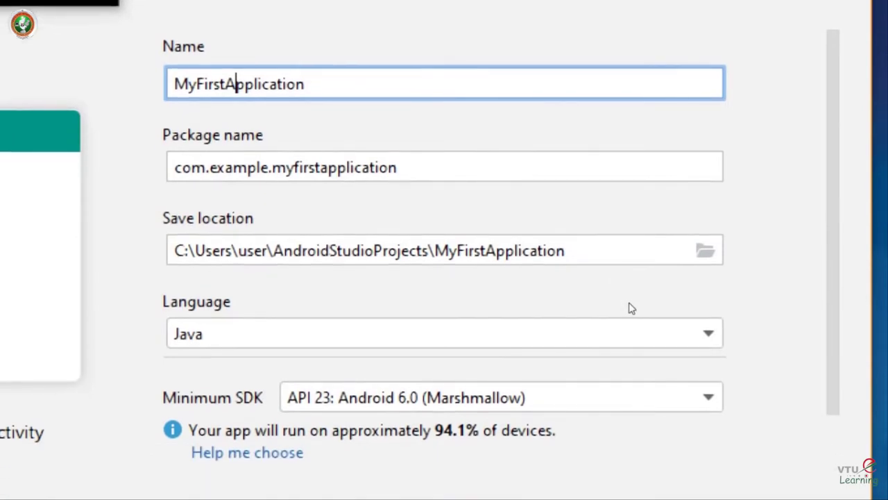
pyautogui.click(630, 310)
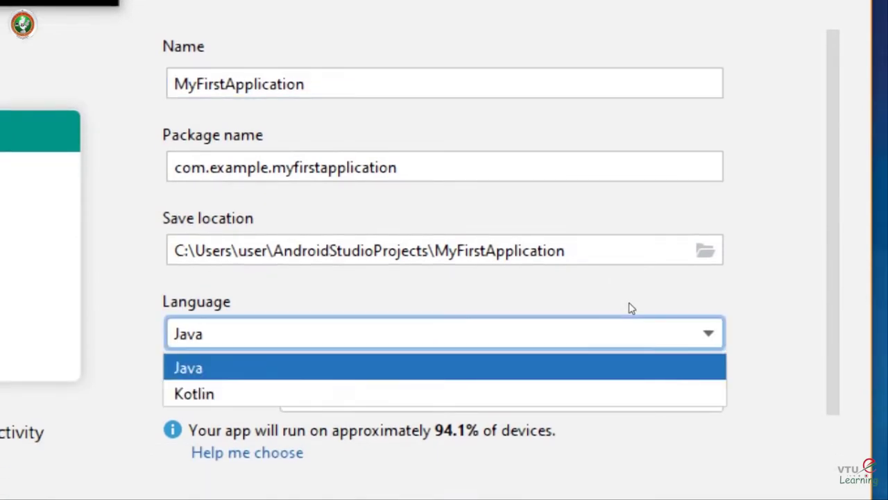
pyautogui.click(553, 327)
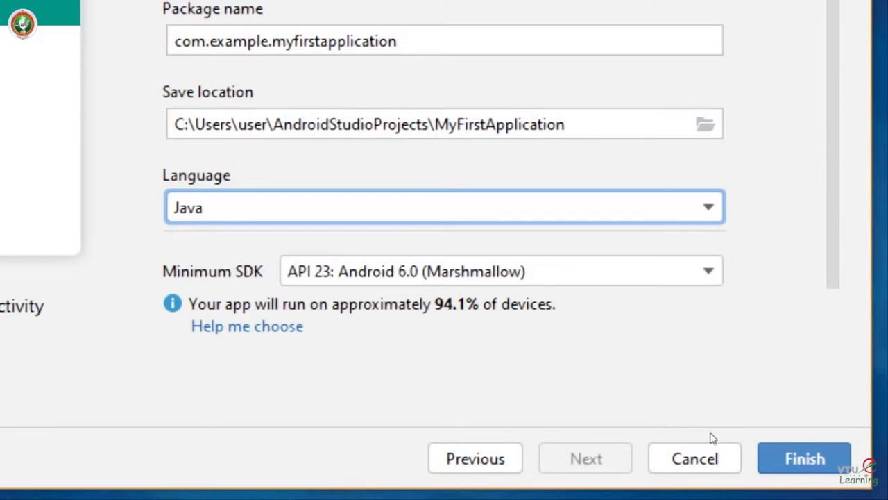
pyautogui.press('Tab')
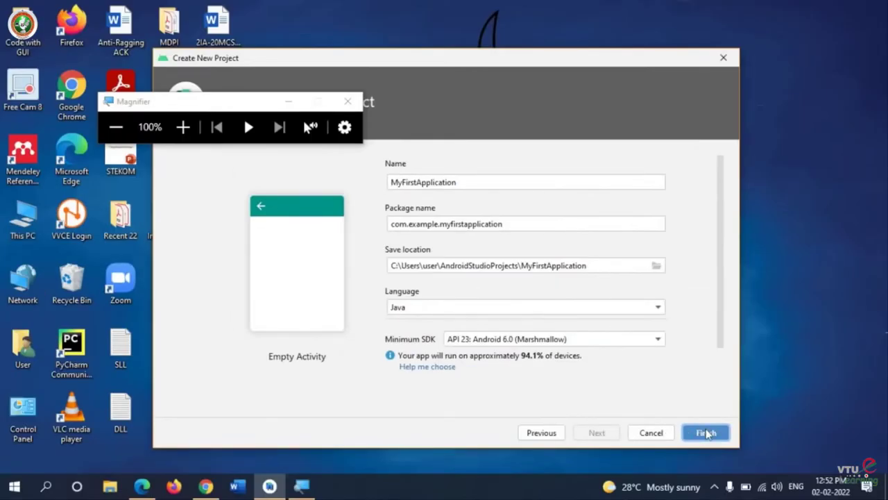
pyautogui.click(706, 432)
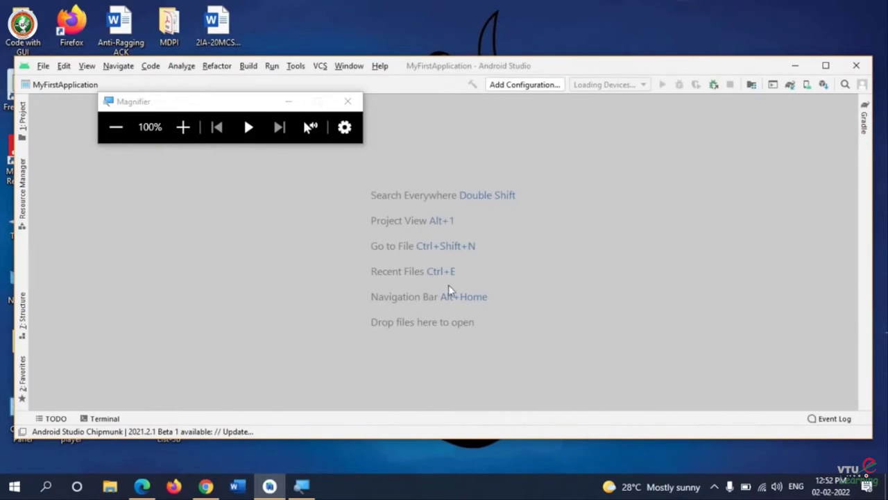
# Minimize the Magnifier window and maximize the MyFirstApplication project window.
pyautogui.click(286, 103)
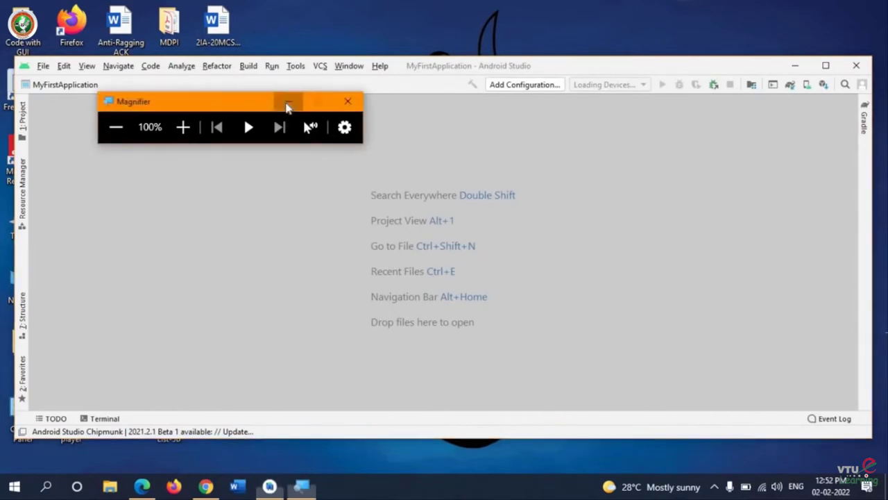
pyautogui.press('super+Escape')
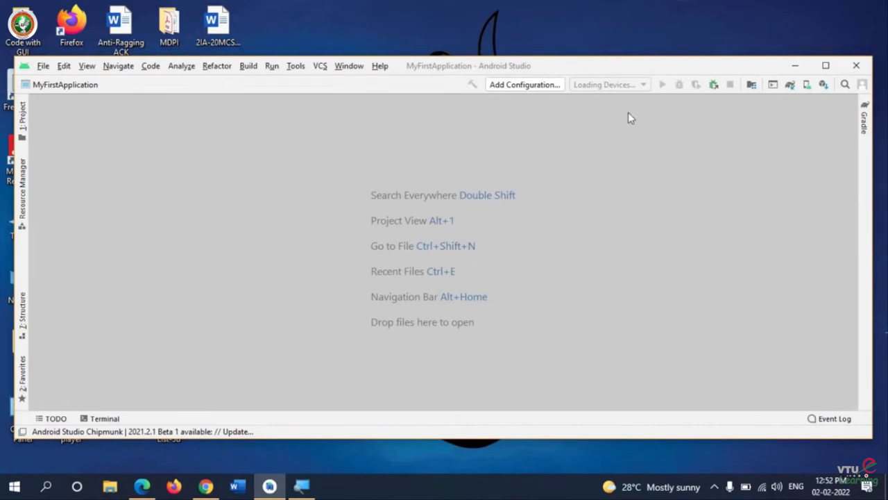
pyautogui.click(825, 67)
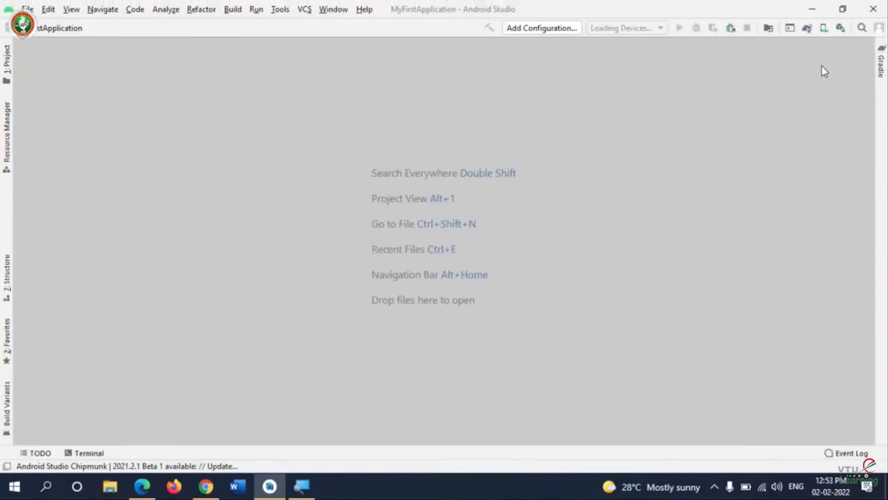